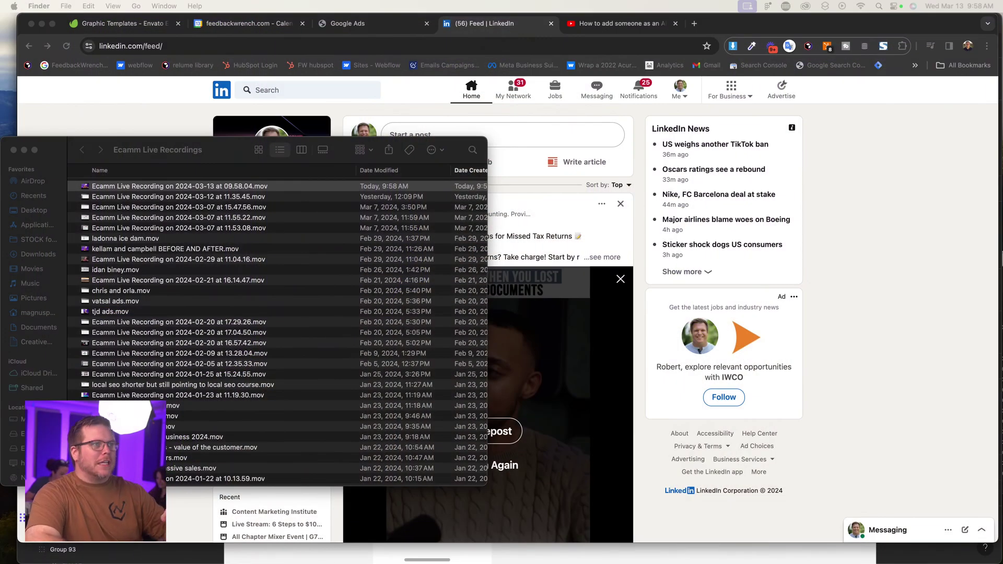
# - Bring Chrome with the LinkedIn feed to the front from Finder
pyautogui.press('super+Tab')
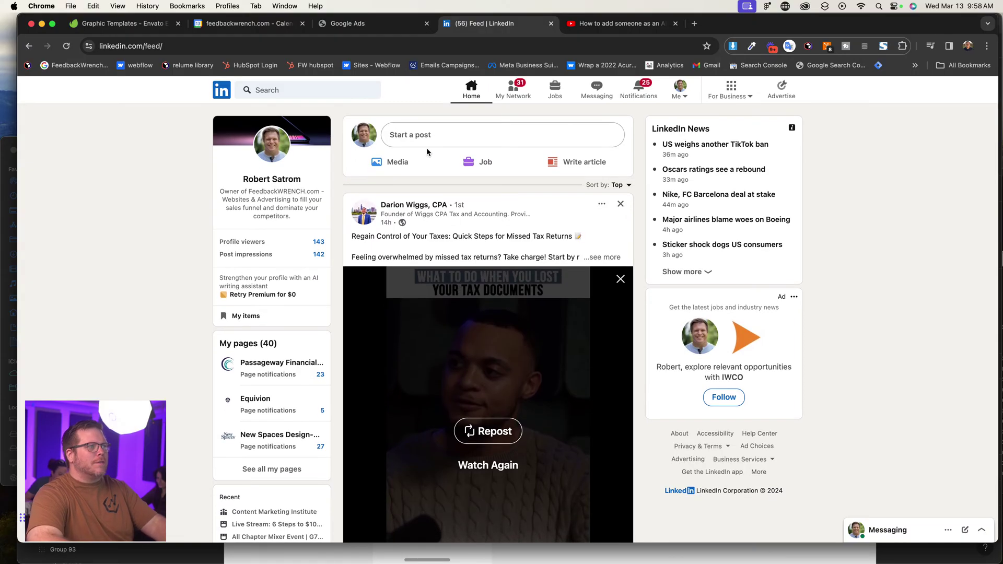
pyautogui.click(732, 90)
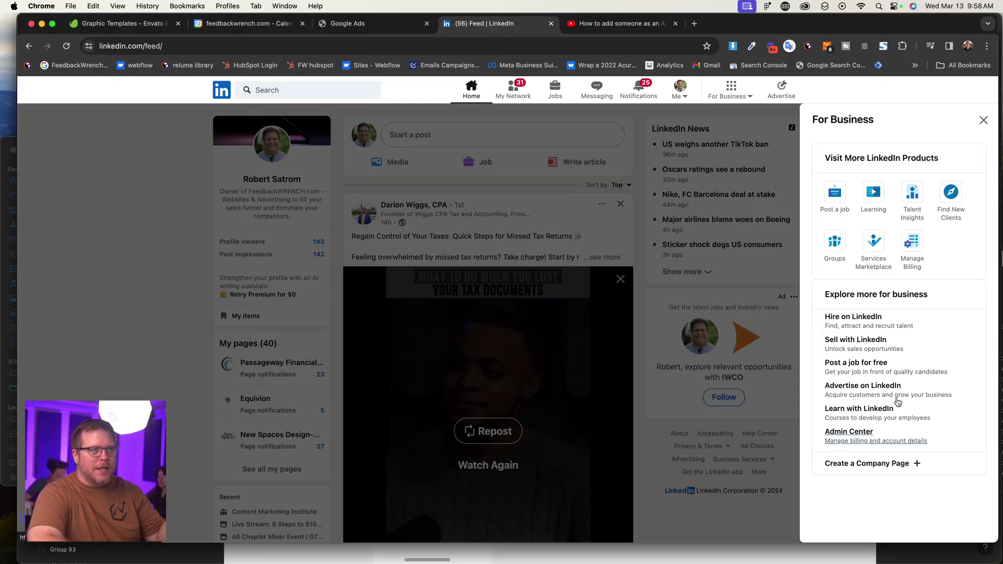
pyautogui.click(984, 121)
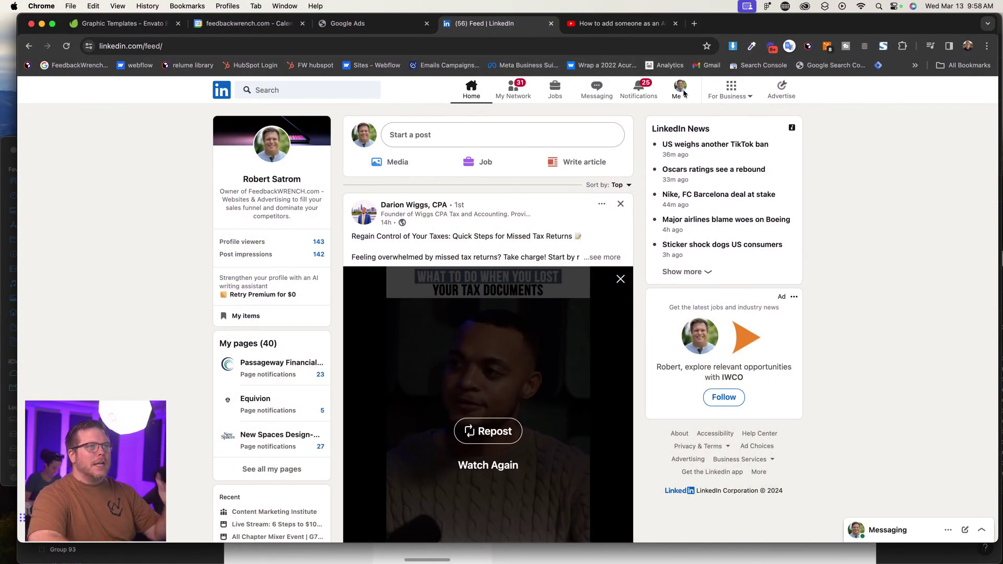
# - Open the Me menu to list the managed company pages, including Feedbackwrench
pyautogui.click(680, 90)
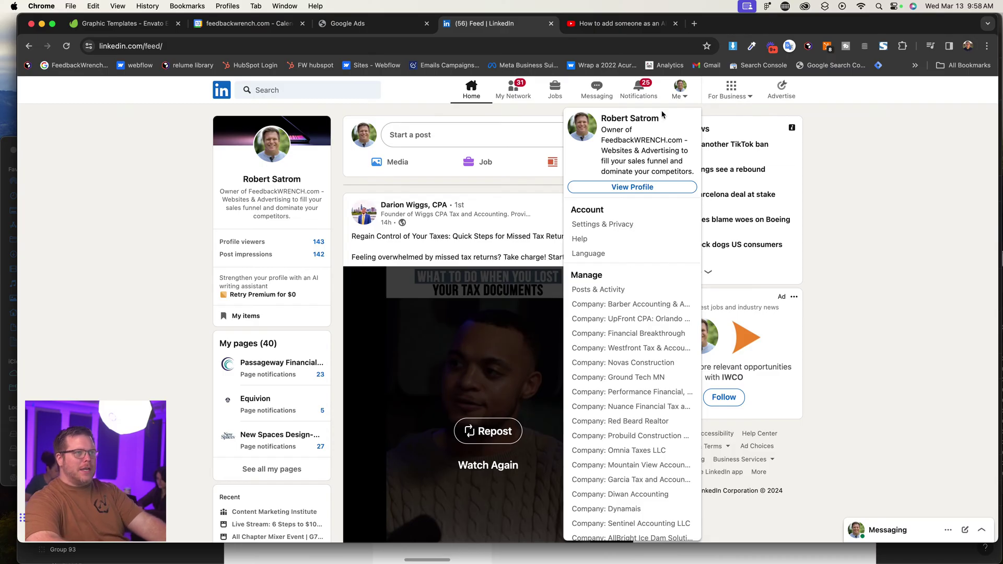
pyautogui.click(681, 91)
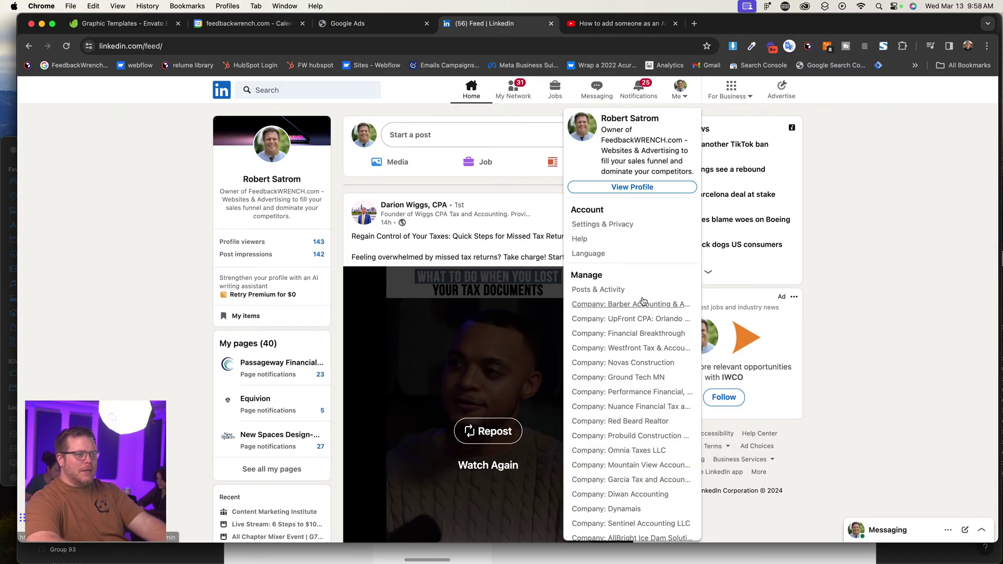
pyautogui.scroll(-1, 644, 301)
pyautogui.scroll(-2, 643, 302)
pyautogui.scroll(-3, 643, 301)
pyautogui.scroll(-2, 643, 301)
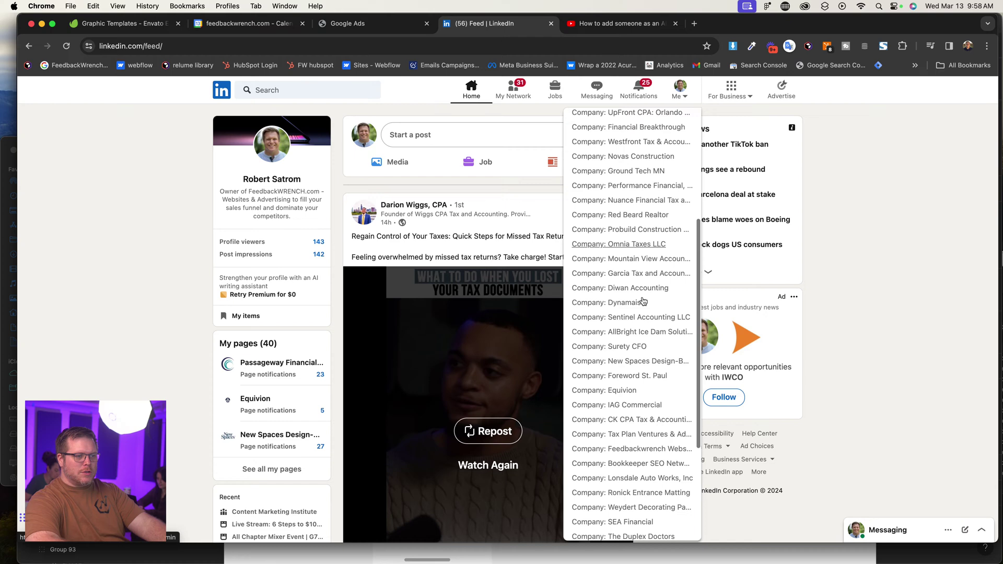
pyautogui.scroll(-1, 643, 301)
pyautogui.scroll(-1, 643, 301)
pyautogui.scroll(-1, 643, 301)
pyautogui.scroll(-1, 643, 301)
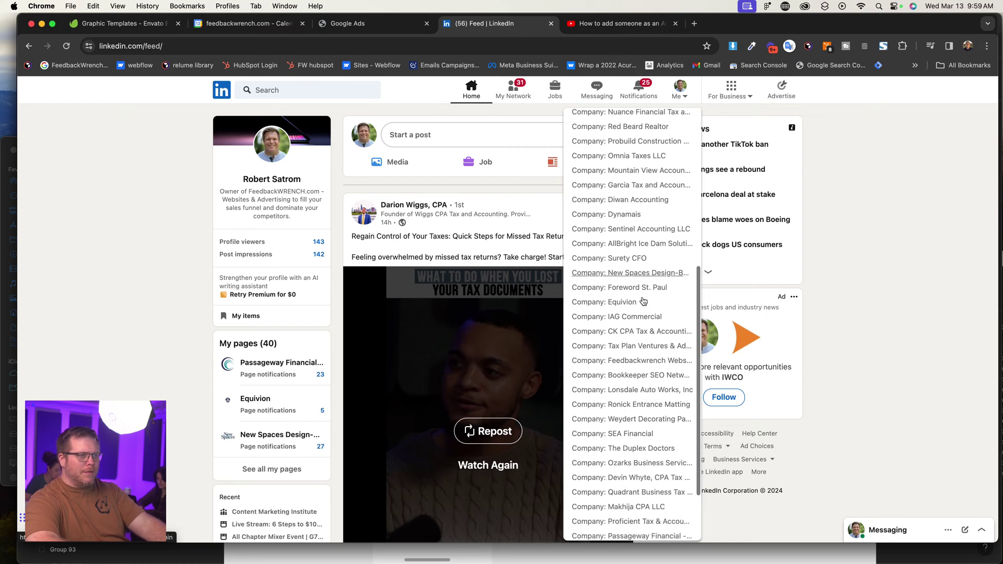
pyautogui.scroll(-1, 639, 271)
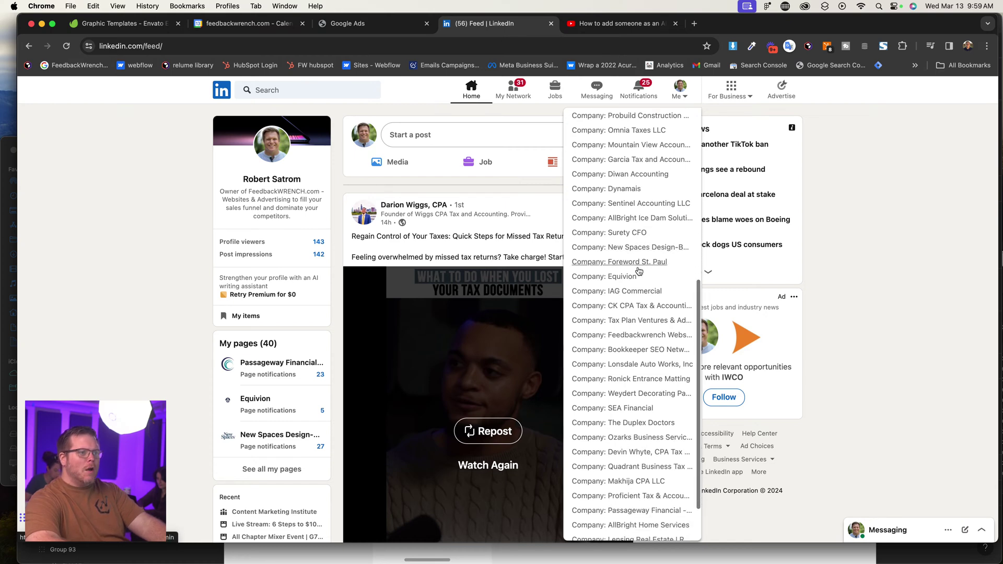
pyautogui.scroll(-1, 640, 271)
# - Open the Feedbackwrench Websites & Advertising company page's admin view
pyautogui.click(633, 321)
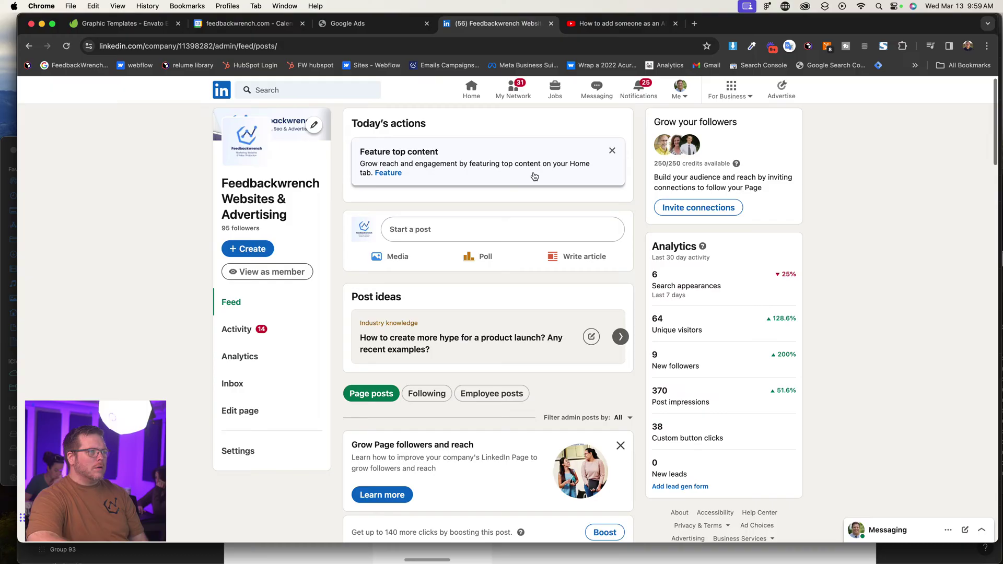
pyautogui.scroll(-1, 785, 157)
pyautogui.scroll(1, 796, 180)
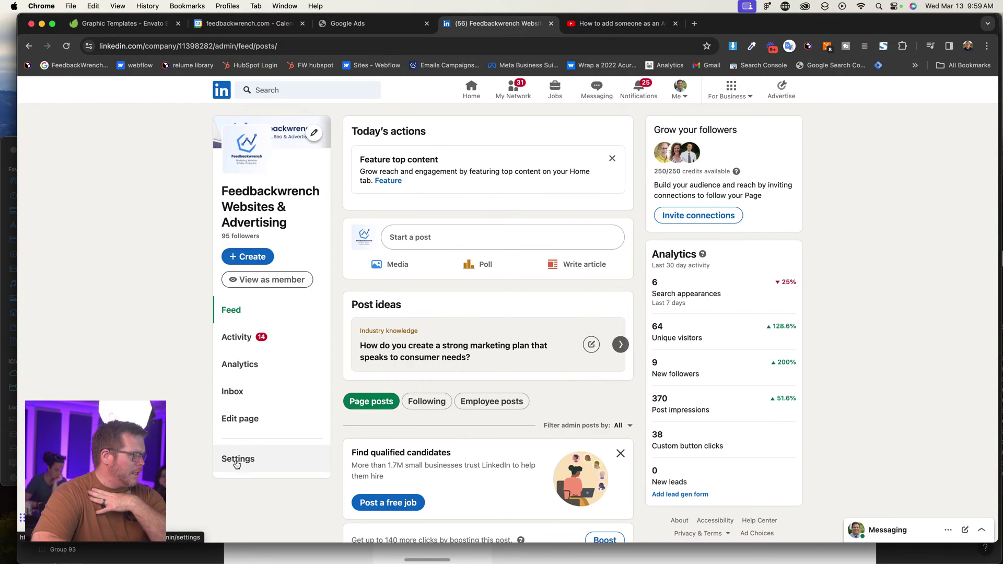
# - Open the page's Settings and its Manage admins list of four super admins
pyautogui.click(235, 462)
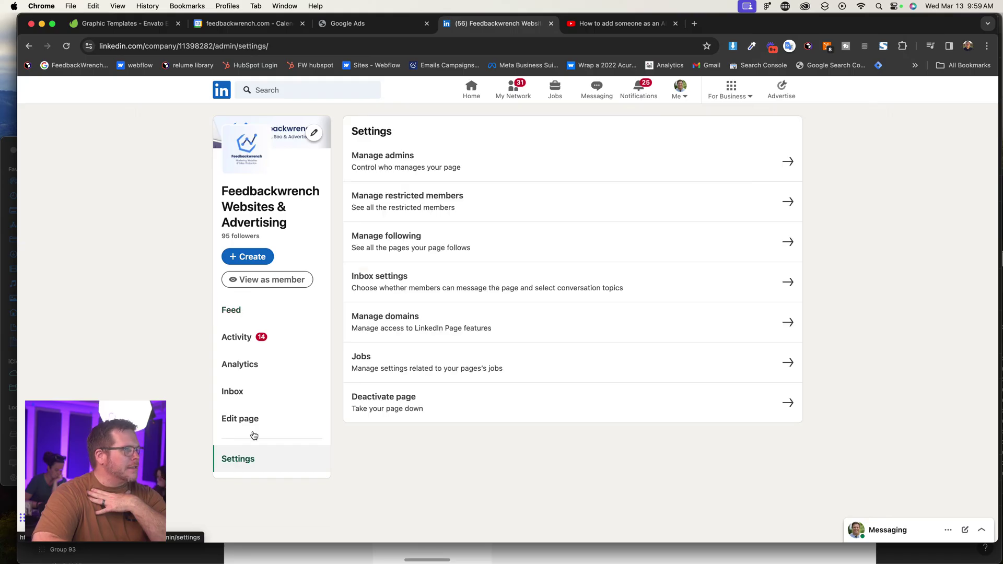
pyautogui.click(431, 162)
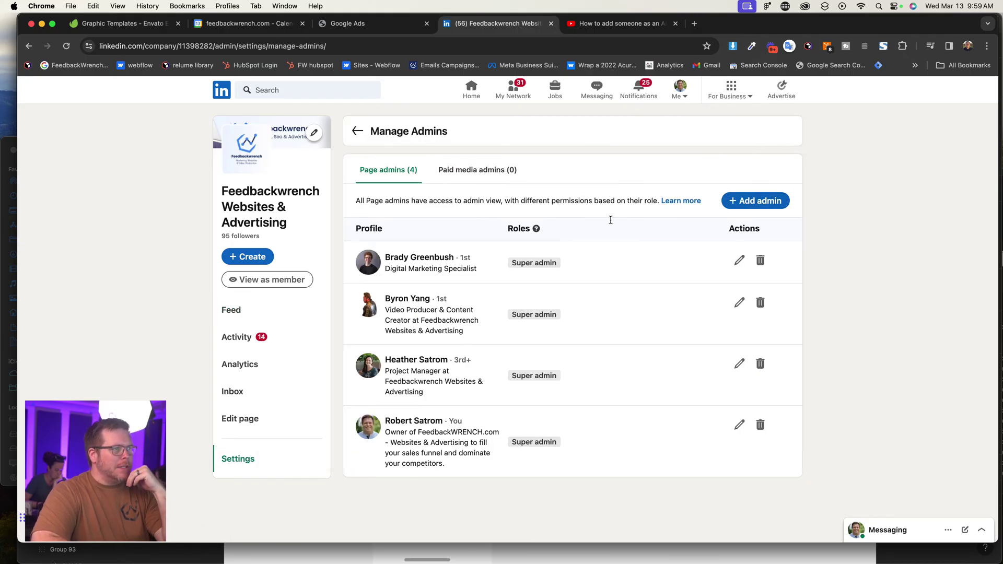
pyautogui.scroll(5, 387, 457)
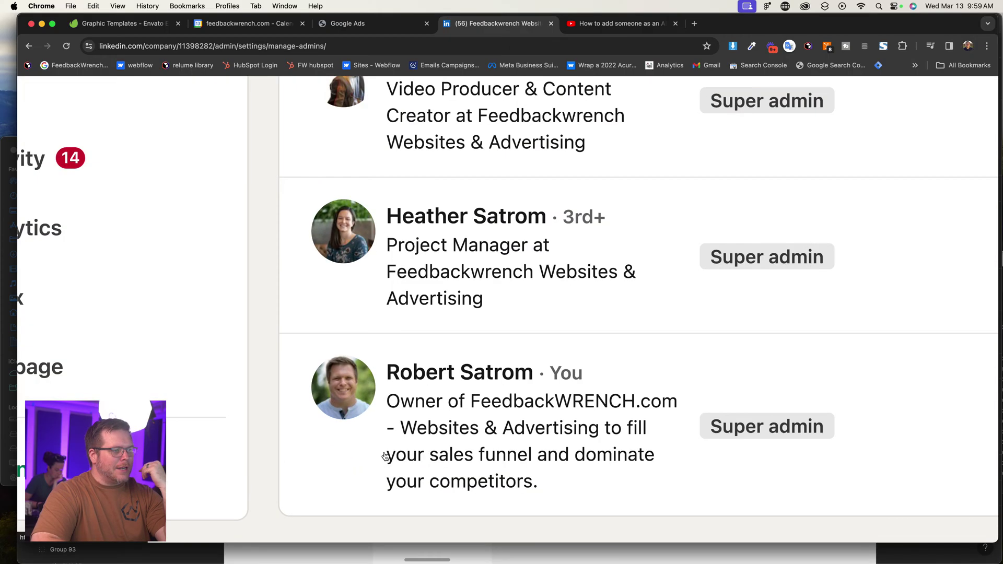
pyautogui.scroll(-5, 386, 457)
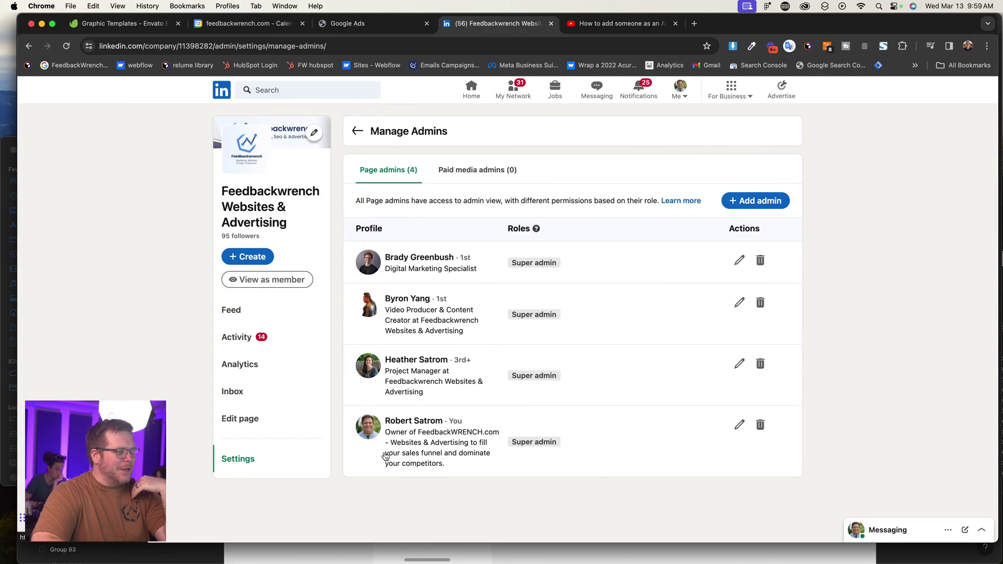
pyautogui.scroll(5, 364, 441)
pyautogui.scroll(-3, 363, 484)
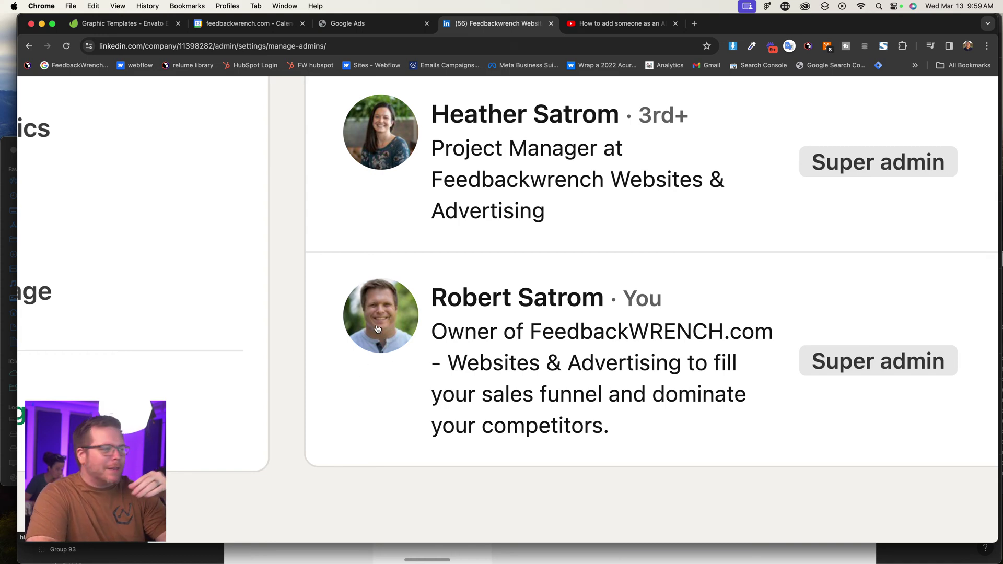
pyautogui.scroll(-3, 377, 329)
pyautogui.scroll(-2, 377, 330)
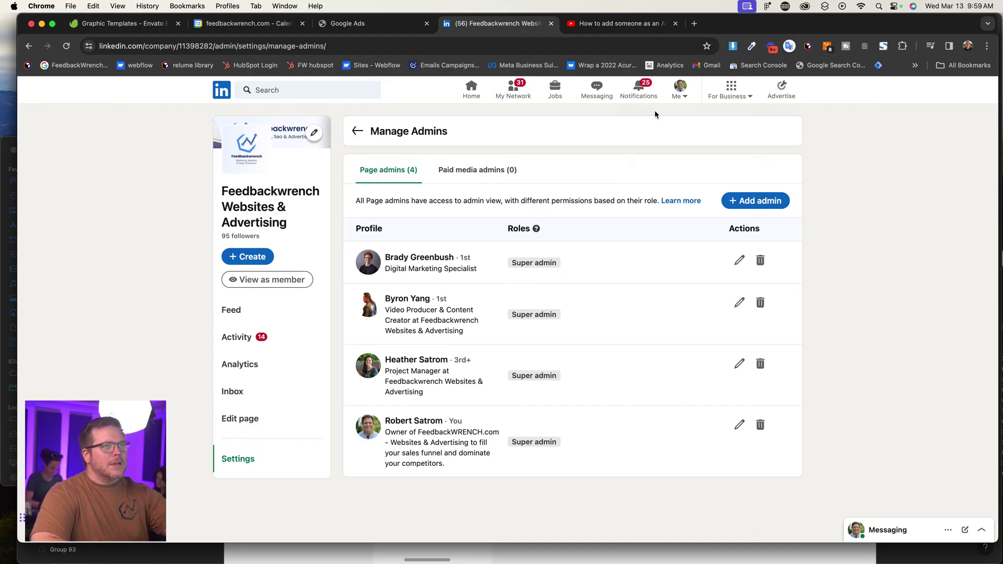
# - Open Campaign Manager from For Business > Advertise to list the 28 ad accounts
pyautogui.click(744, 96)
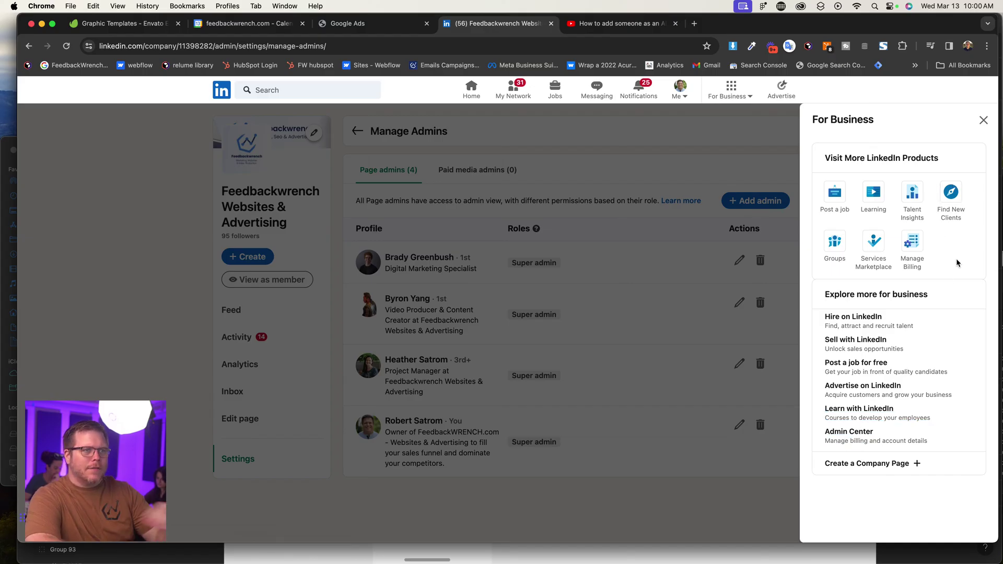
pyautogui.click(784, 93)
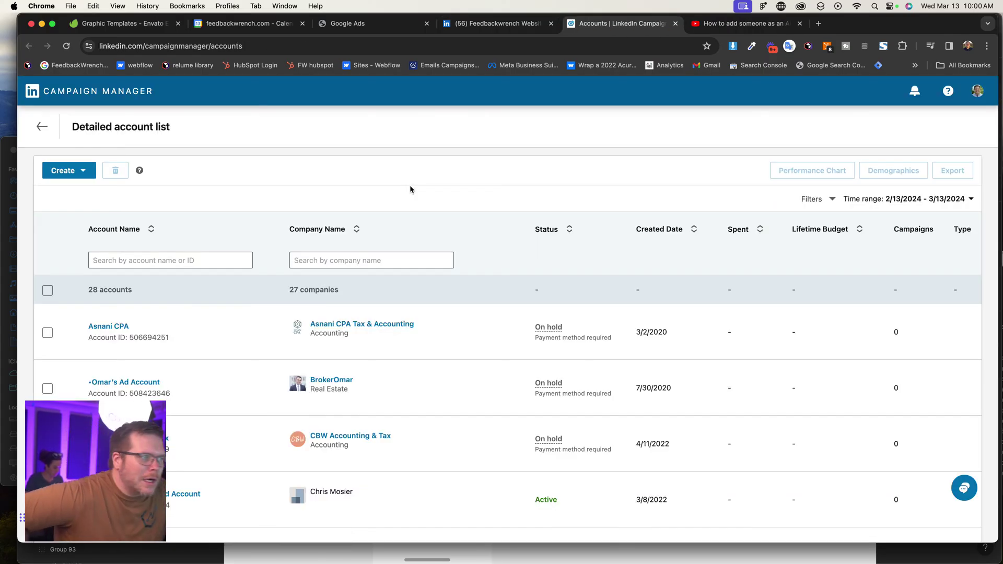
pyautogui.moveTo(414, 436)
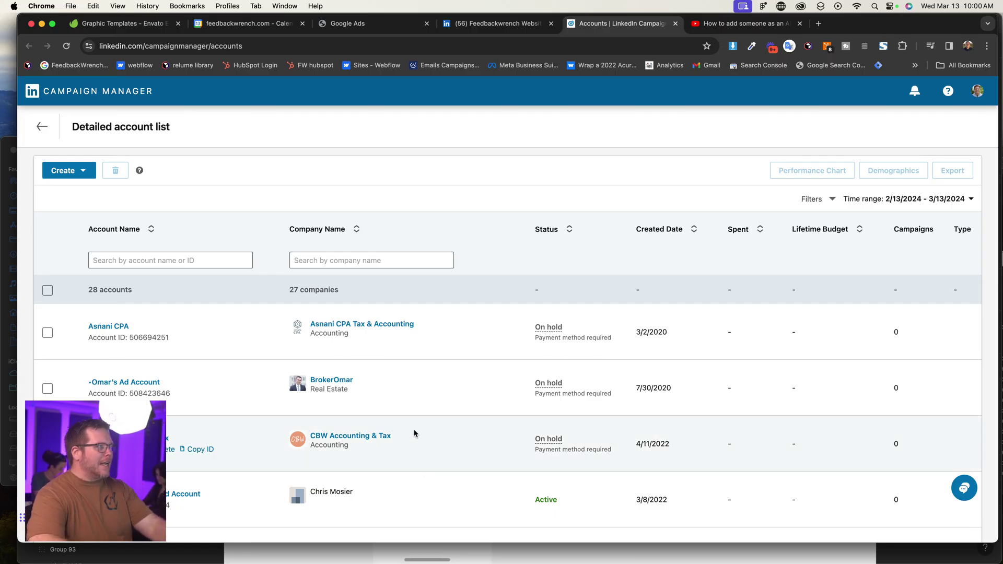
pyautogui.scroll(-3, 415, 434)
pyautogui.scroll(-3, 392, 392)
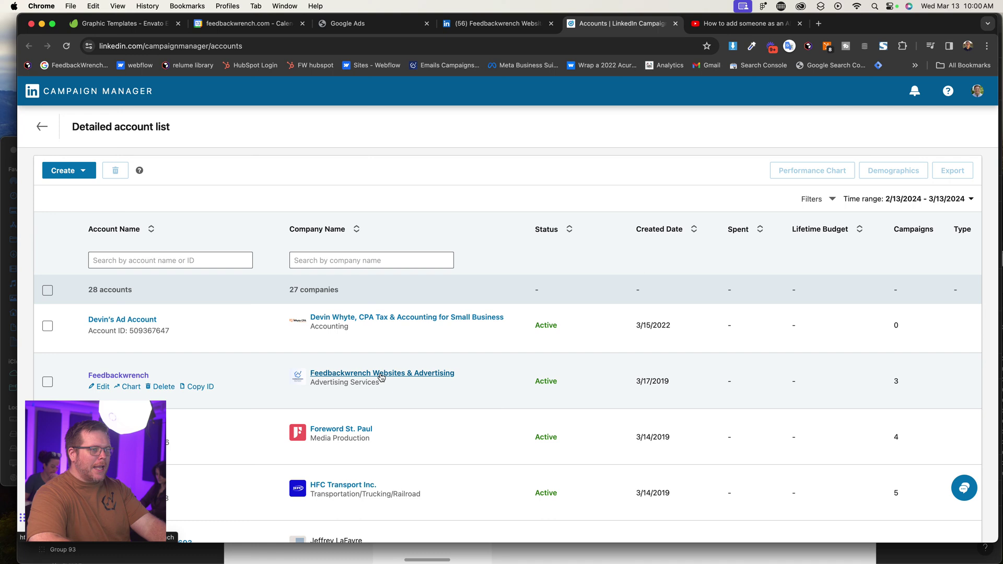
pyautogui.scroll(-1, 298, 377)
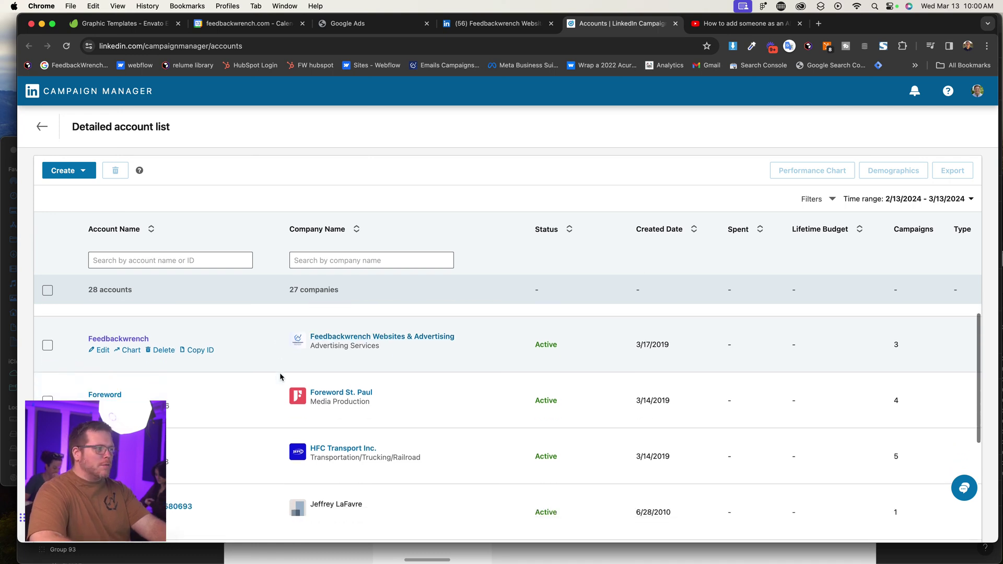
pyautogui.scroll(-1, 353, 439)
pyautogui.scroll(-2, 355, 411)
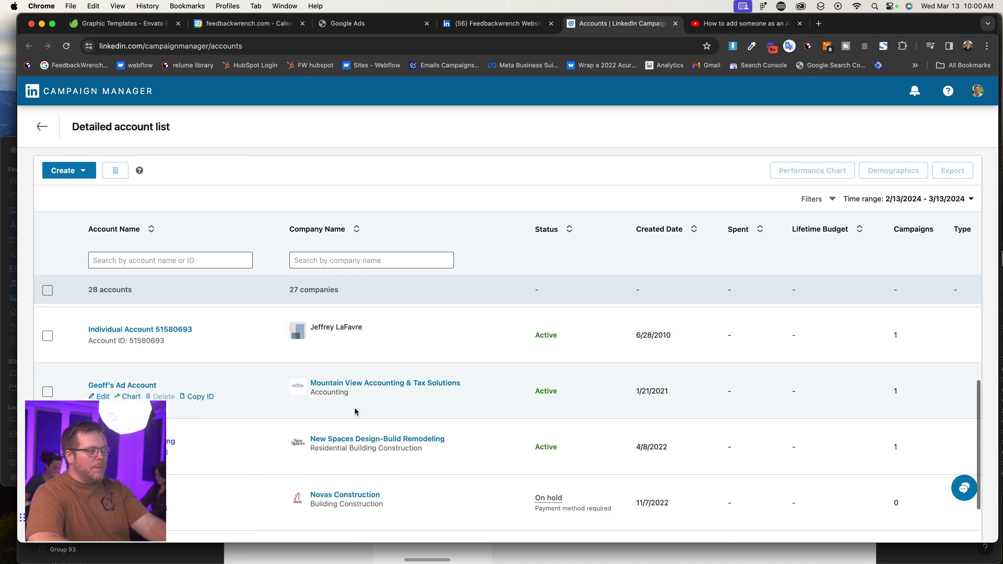
# - Return to the Feedbackwrench tab showing the Manage Admins list
pyautogui.click(474, 23)
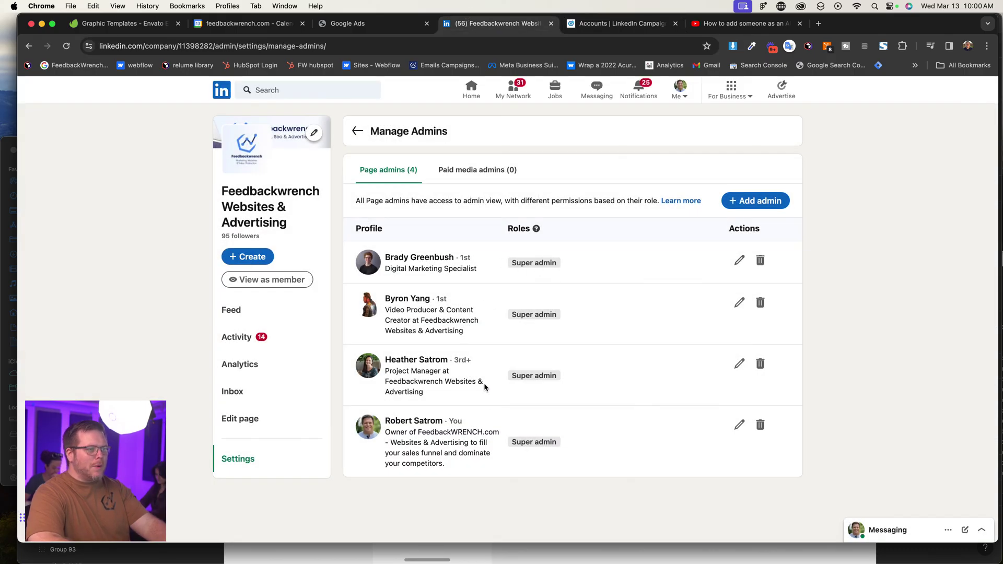